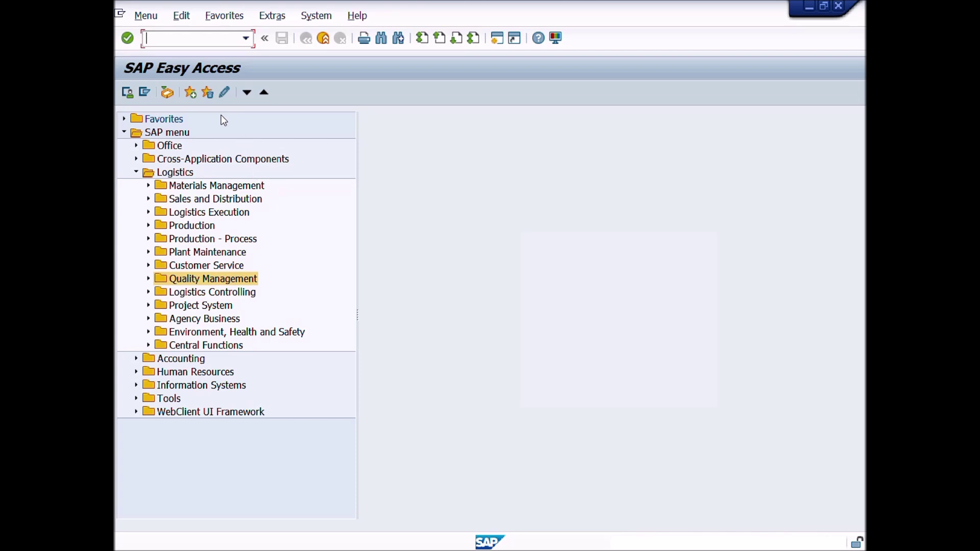
# Step: Enter transaction code QA32 in the command field
pyautogui.write('QA32')
# Step: Run transaction QA32 to reach the Inspection Lot Selection screen
pyautogui.moveTo(173, 39); pyautogui.dragTo(148, 38)
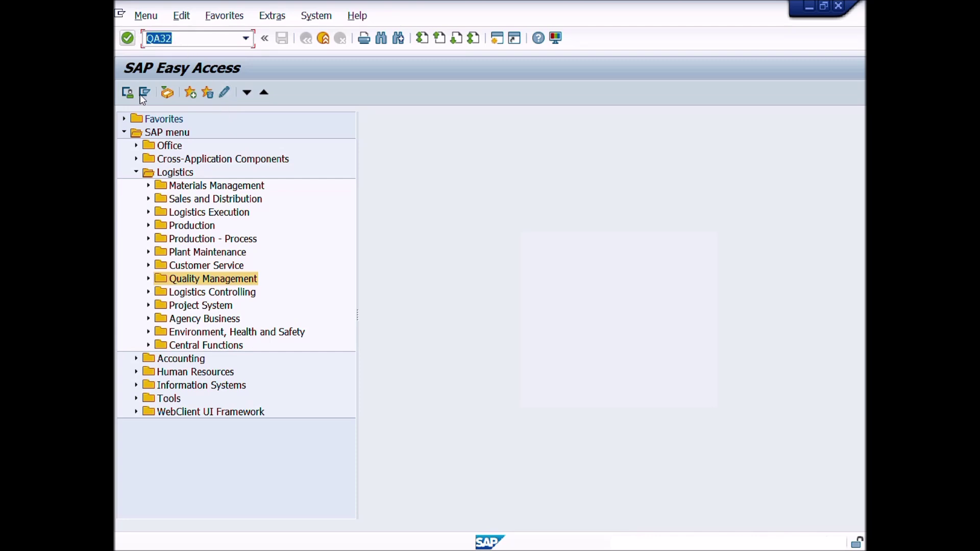
pyautogui.click(129, 40)
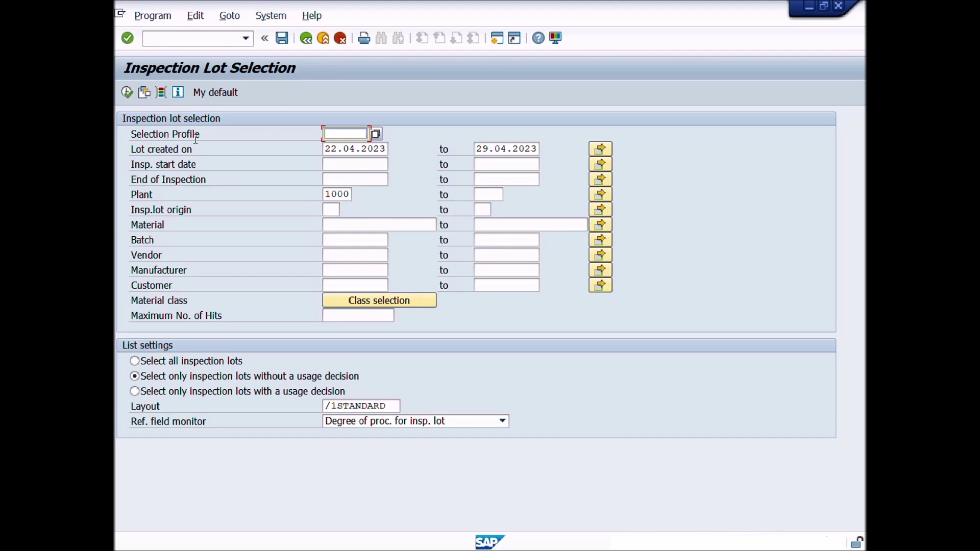
pyautogui.moveTo(203, 134); pyautogui.dragTo(130, 134)
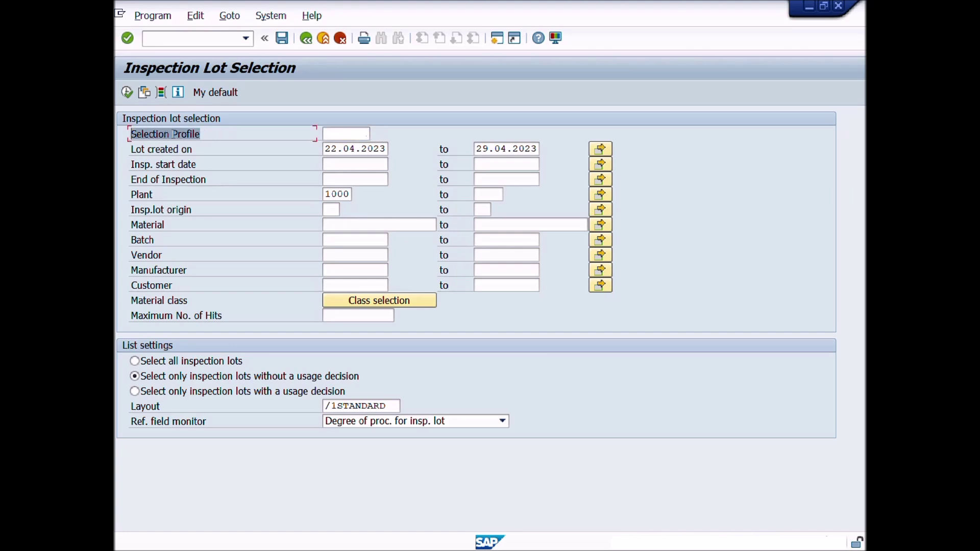
pyautogui.click(221, 131)
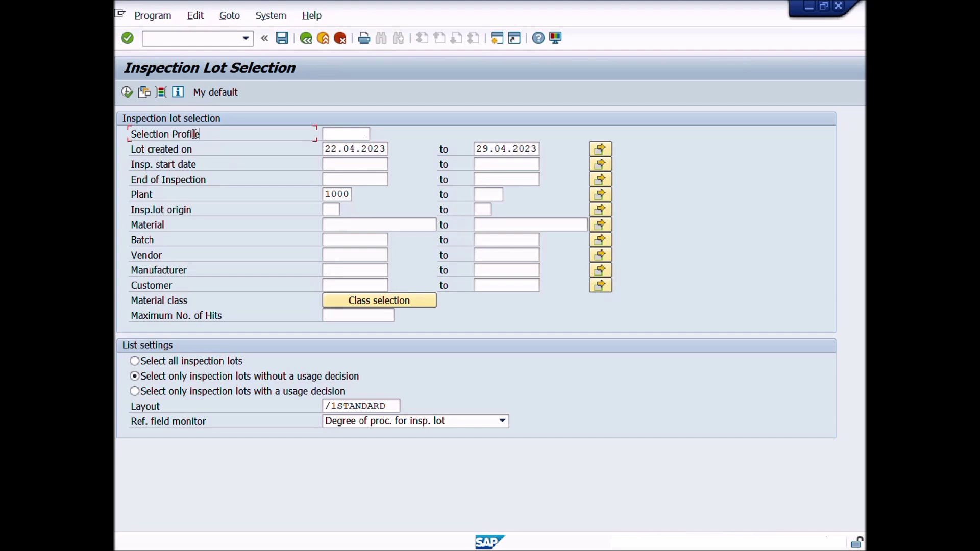
pyautogui.press('F1')
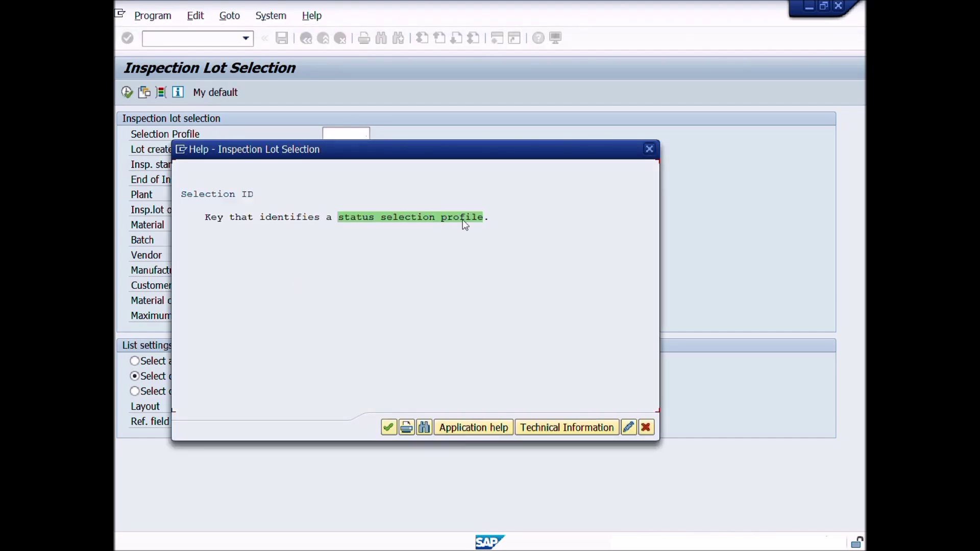
pyautogui.click(462, 219)
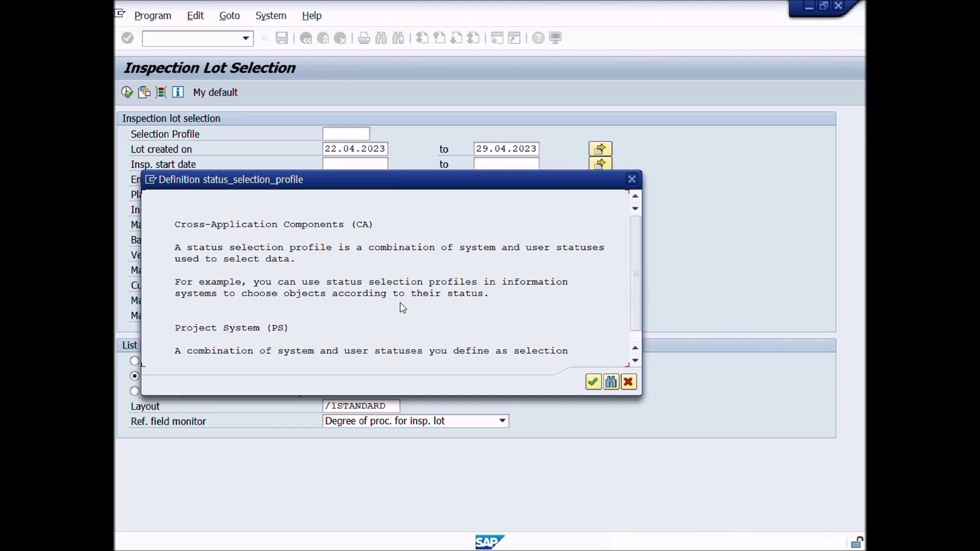
pyautogui.click(628, 382)
pyautogui.click(645, 427)
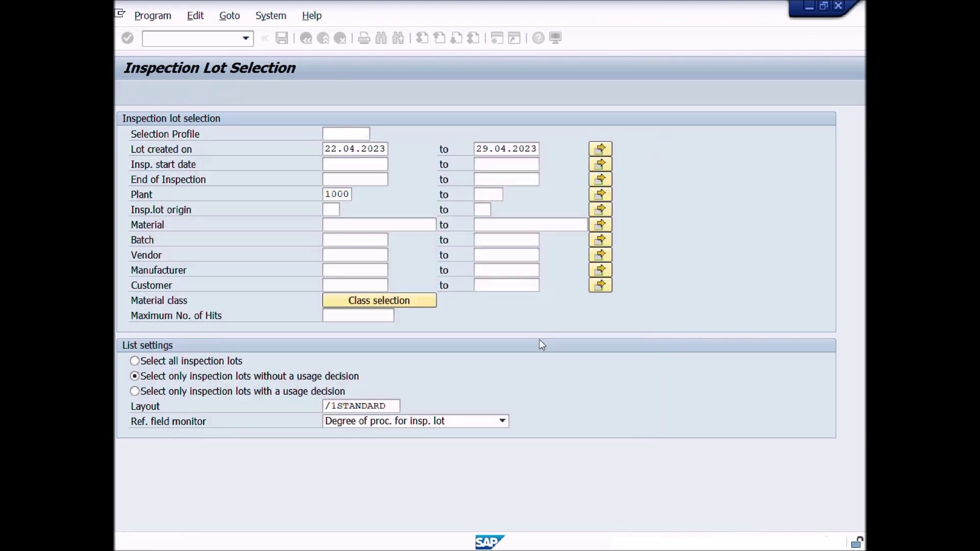
pyautogui.click(167, 151)
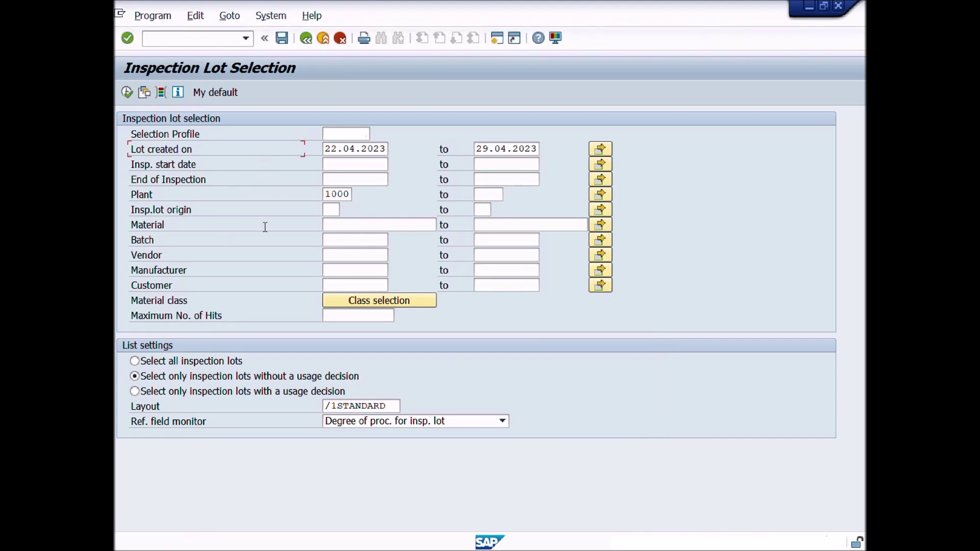
# Step: Delete the 22.04.2023 lot creation start date and view the Insp. start date help
pyautogui.press('Tab')
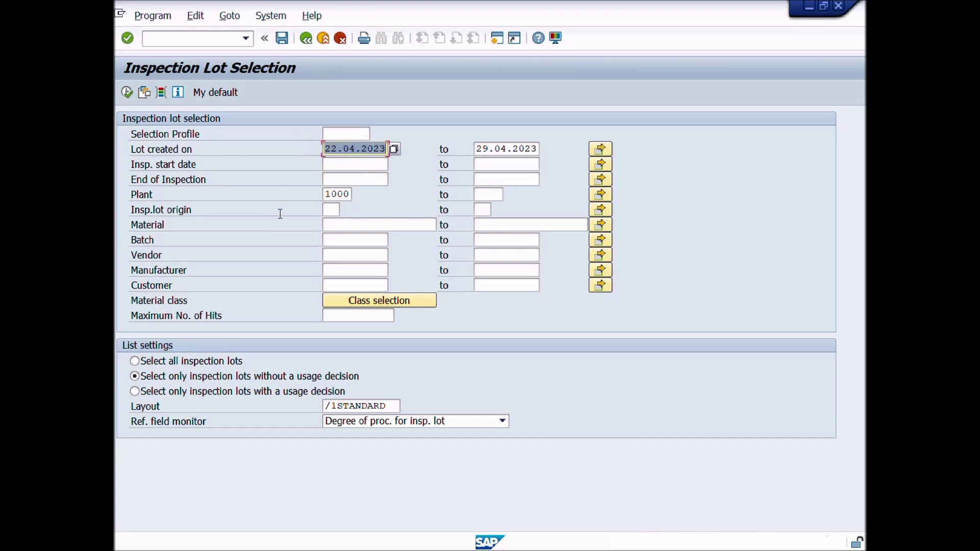
pyautogui.press('Delete')
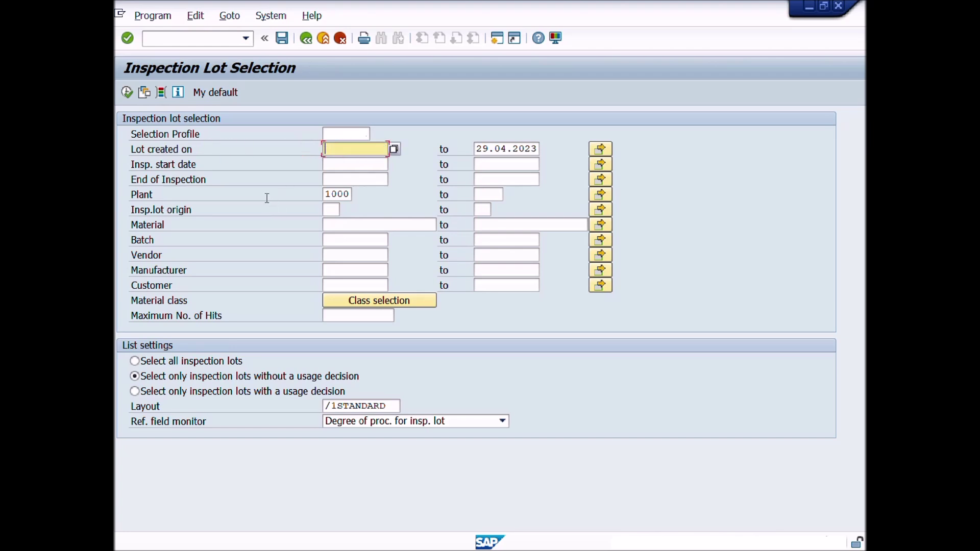
pyautogui.click(189, 164)
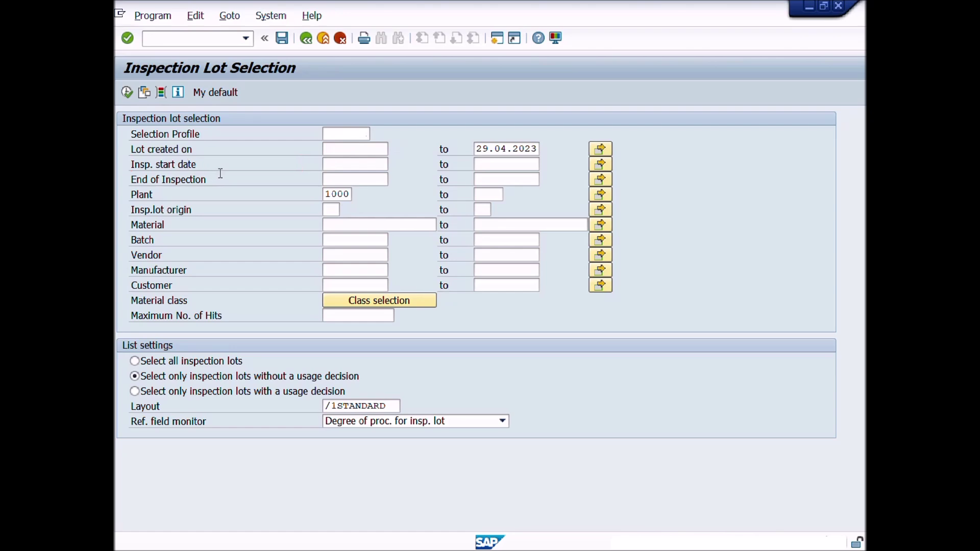
pyautogui.press('F1')
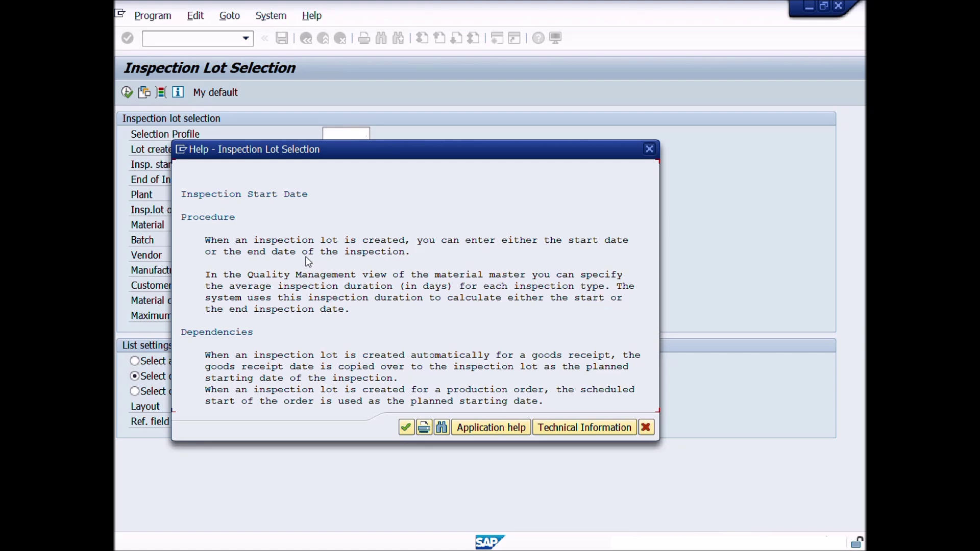
pyautogui.click(649, 149)
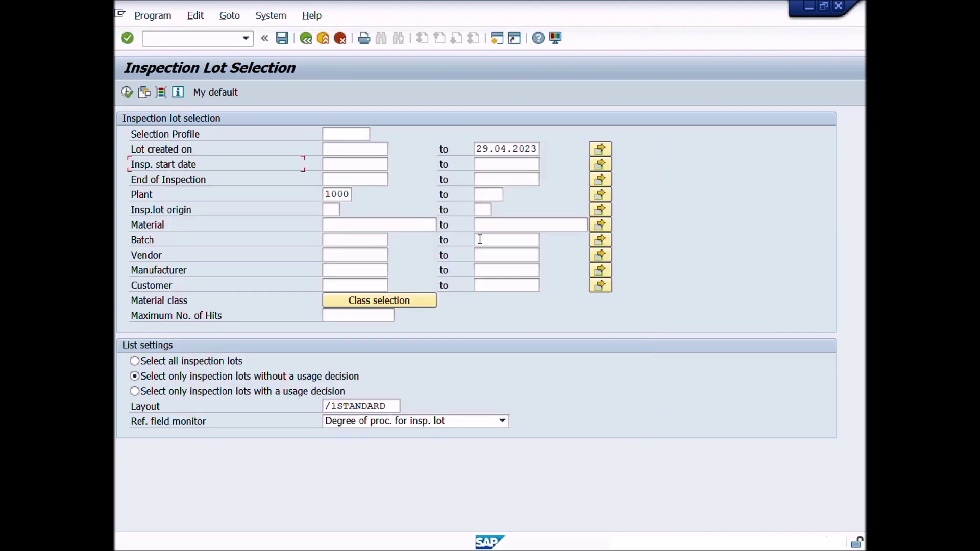
# Step: Enter 01 as the inspection lot origin, keeping plant 1000
pyautogui.click(333, 195)
pyautogui.click(333, 210)
pyautogui.write('01')
pyautogui.click(349, 225)
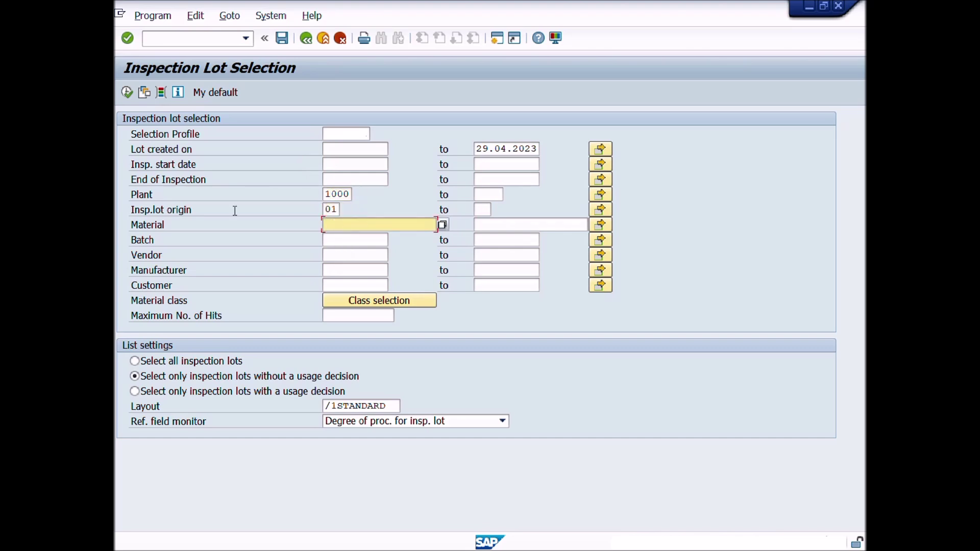
pyautogui.click(161, 210)
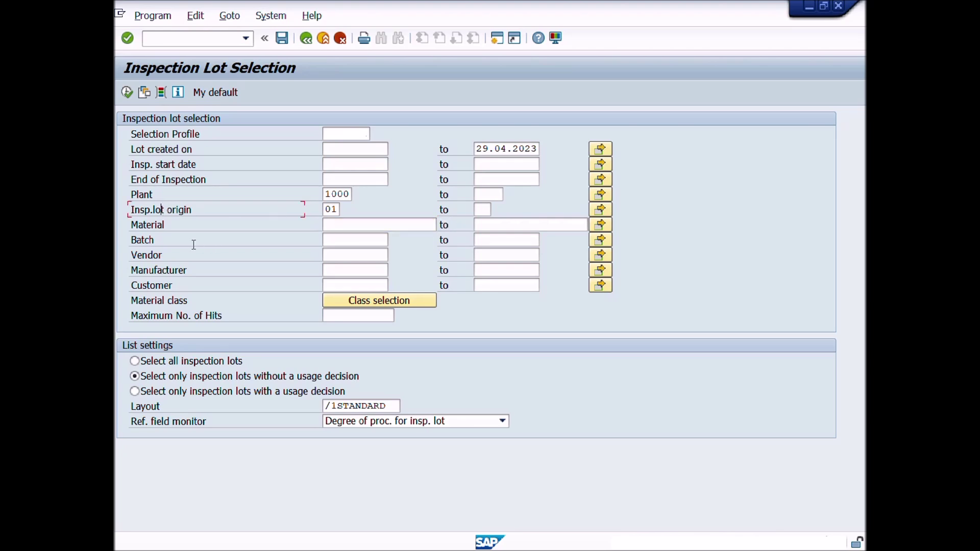
pyautogui.press('F1')
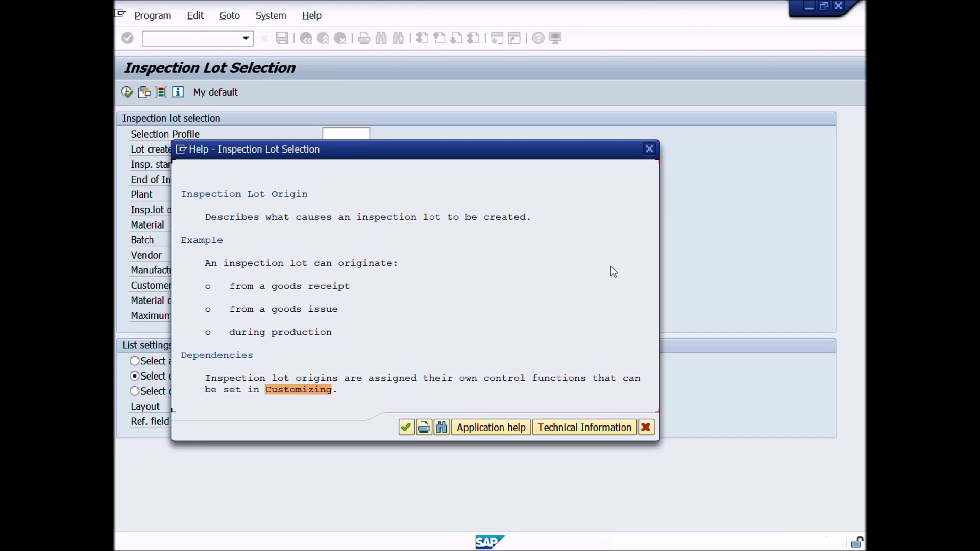
pyautogui.click(646, 427)
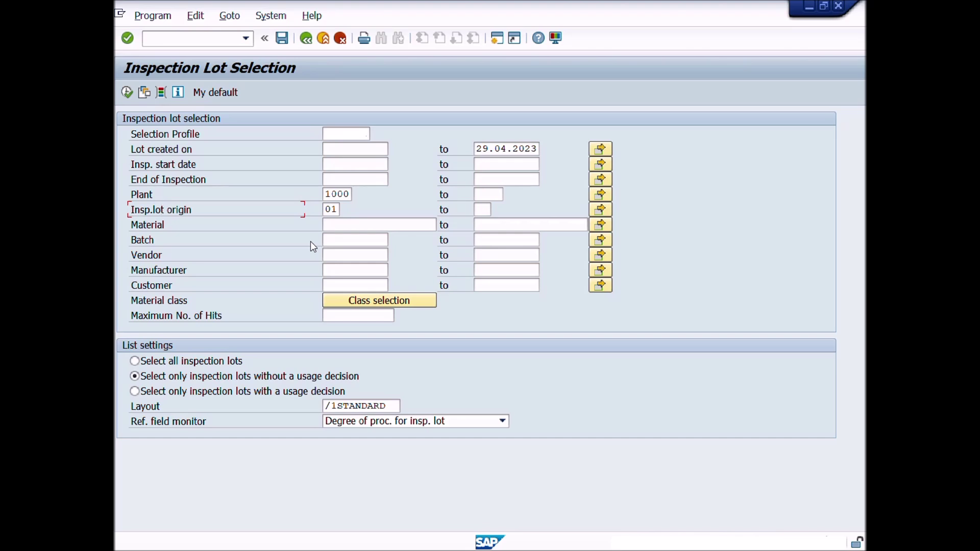
pyautogui.click(344, 227)
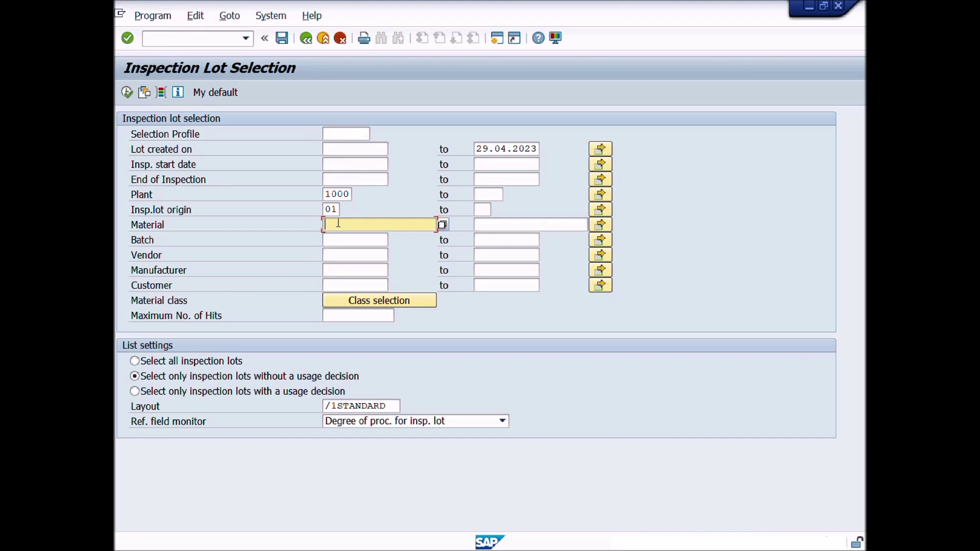
pyautogui.click(329, 241)
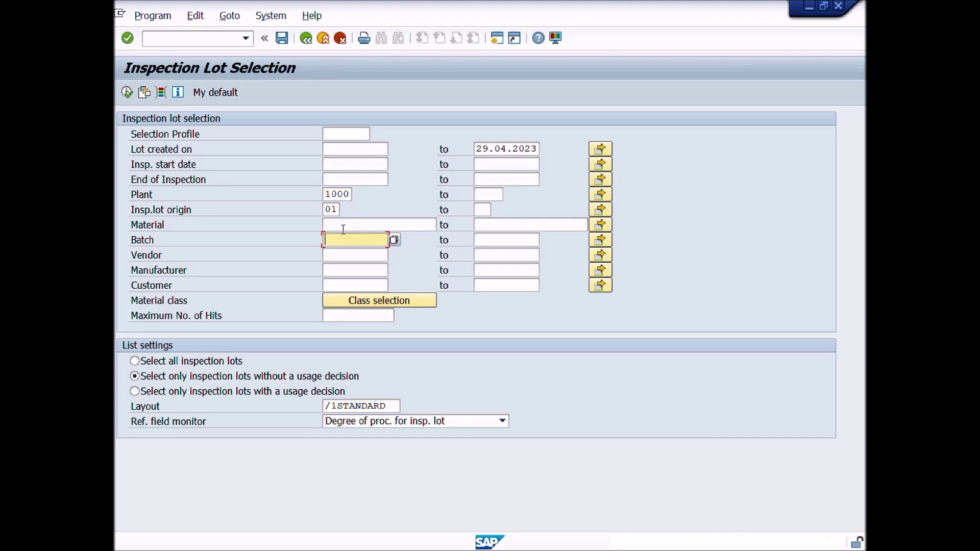
pyautogui.click(342, 255)
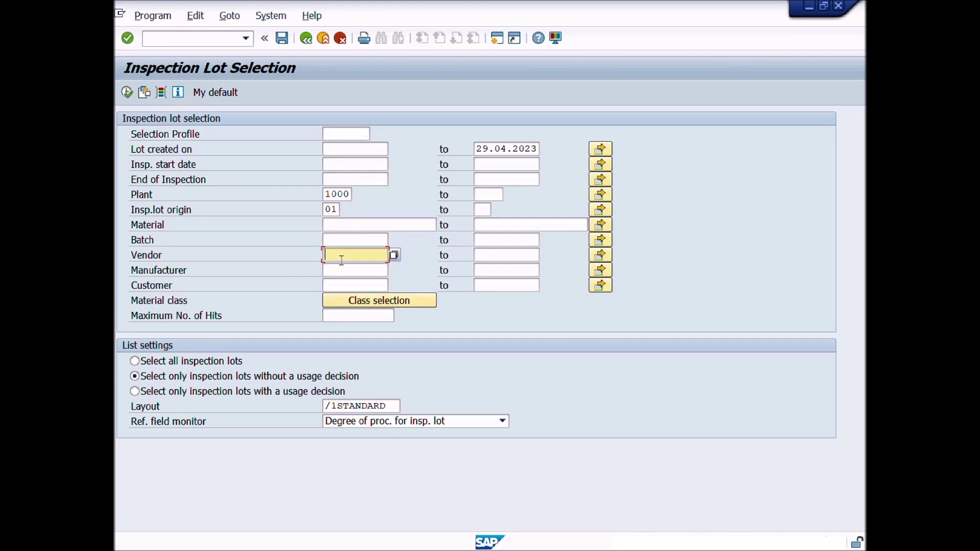
pyautogui.click(342, 269)
pyautogui.click(341, 286)
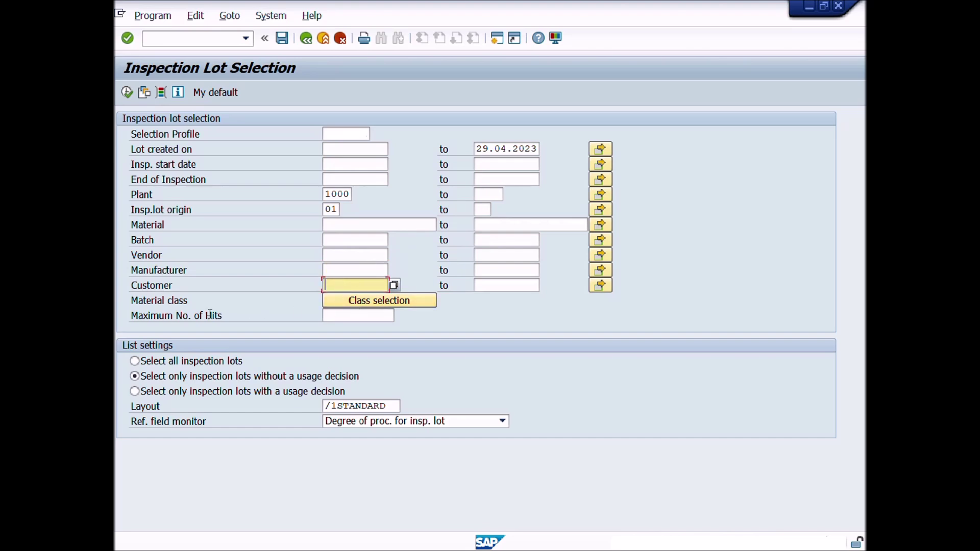
pyautogui.click(191, 315)
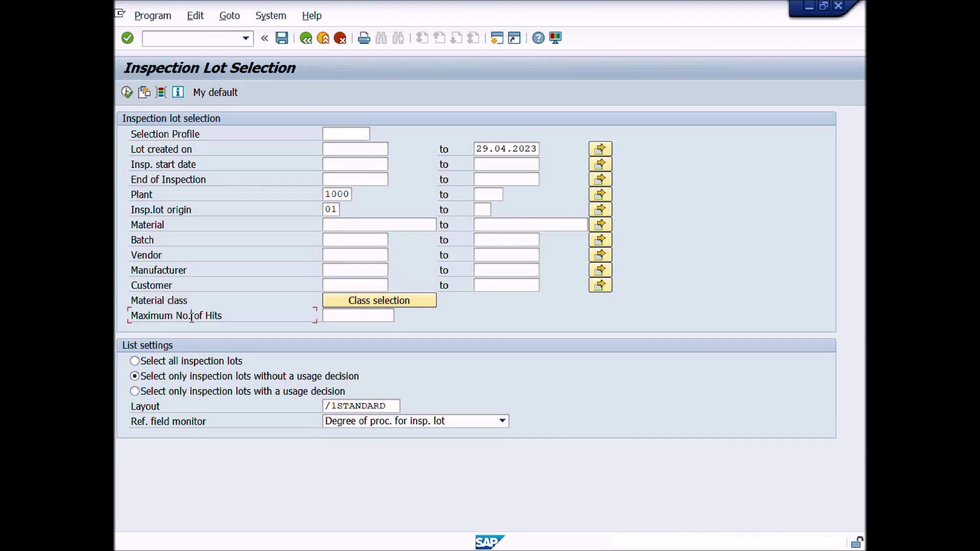
pyautogui.click(346, 315)
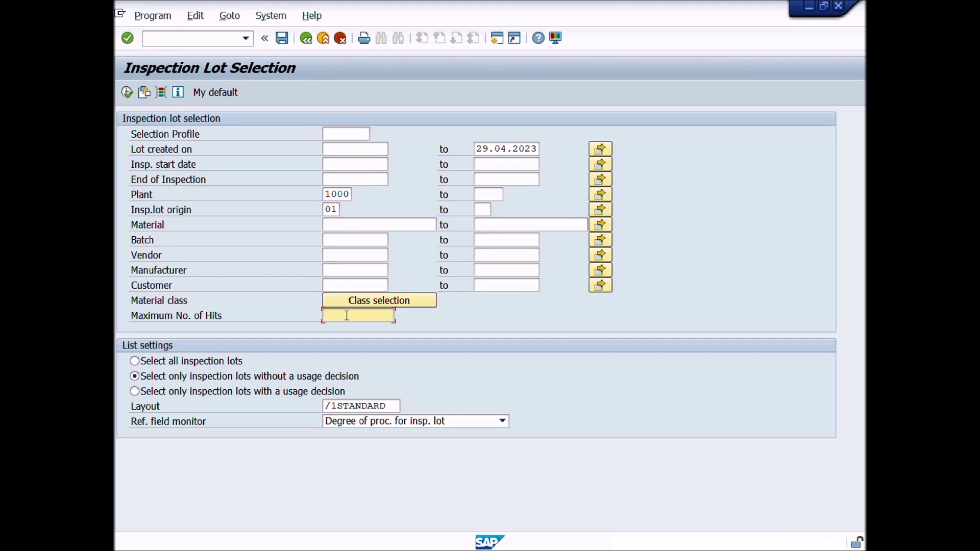
pyautogui.write('100')
pyautogui.press('BackSpace')
pyautogui.press('BackSpace')
pyautogui.press('BackSpace')
pyautogui.click(337, 285)
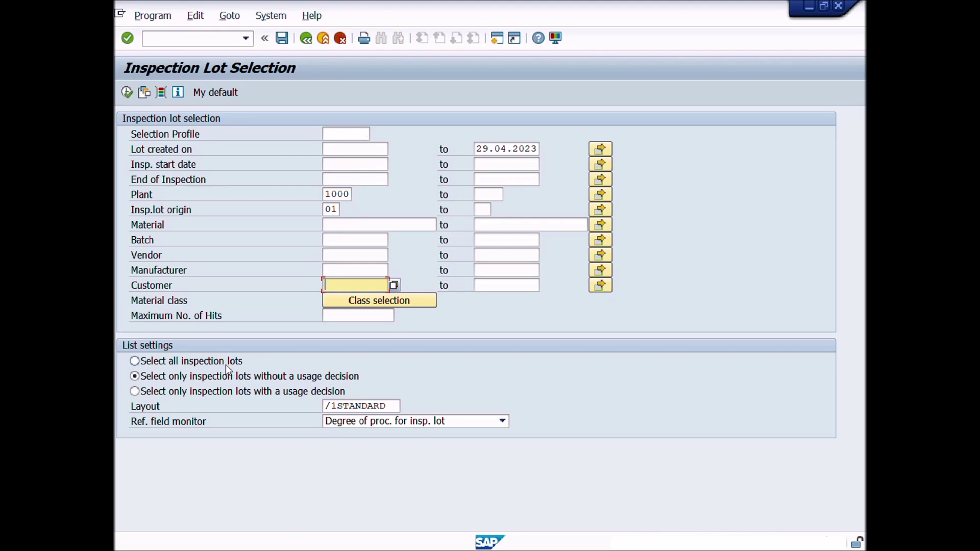
pyautogui.click(216, 375)
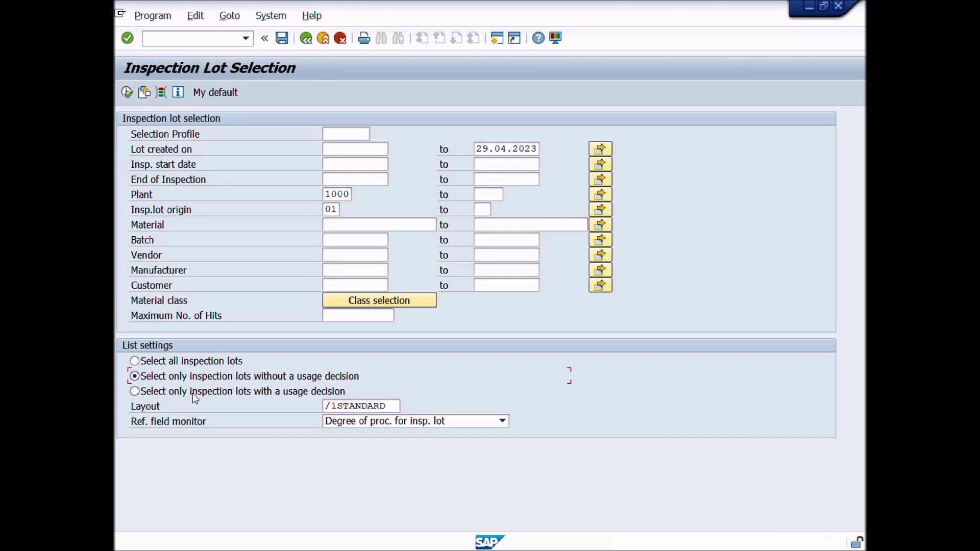
pyautogui.click(223, 394)
pyautogui.click(204, 379)
pyautogui.click(351, 225)
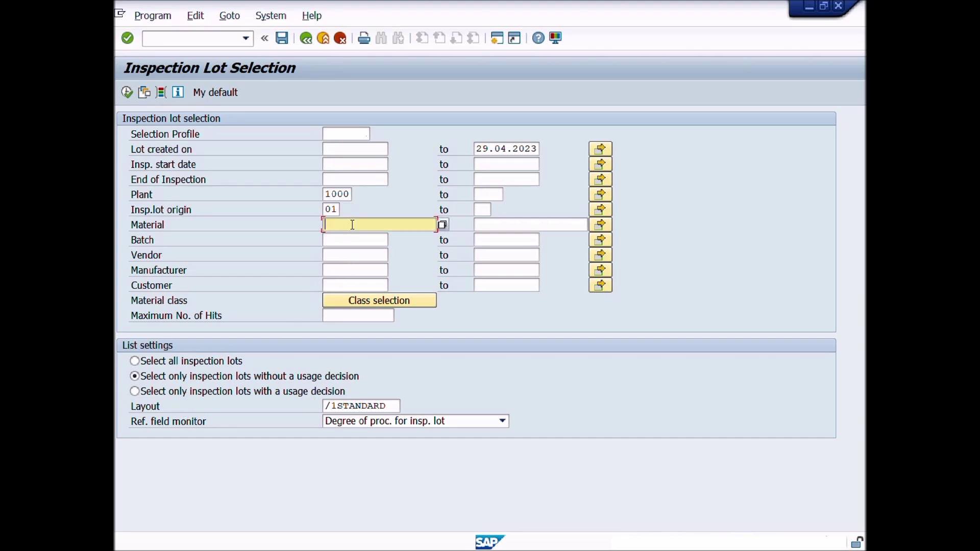
# Step: Search materials by type VERP and description *plastic sp*, choose 20000631, and execute the selection
pyautogui.click(442, 225)
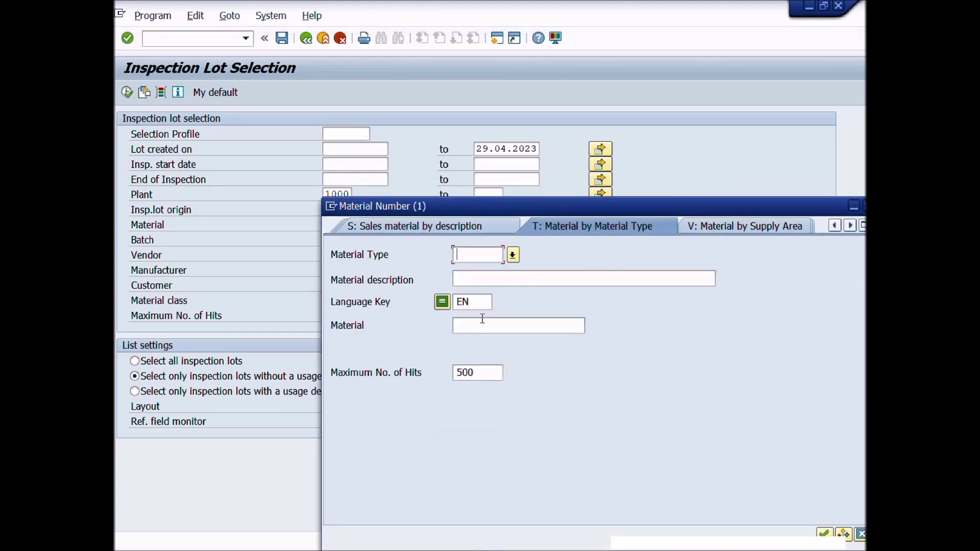
pyautogui.write('verp')
pyautogui.click(482, 282)
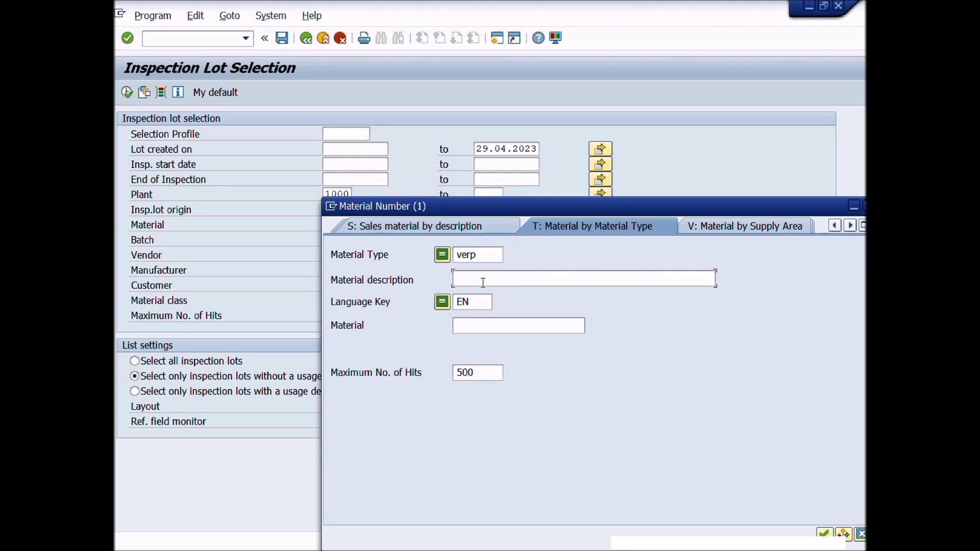
pyautogui.write('*pa')
pyautogui.press('BackSpace')
pyautogui.write('lastic sp*')
pyautogui.press('Return')
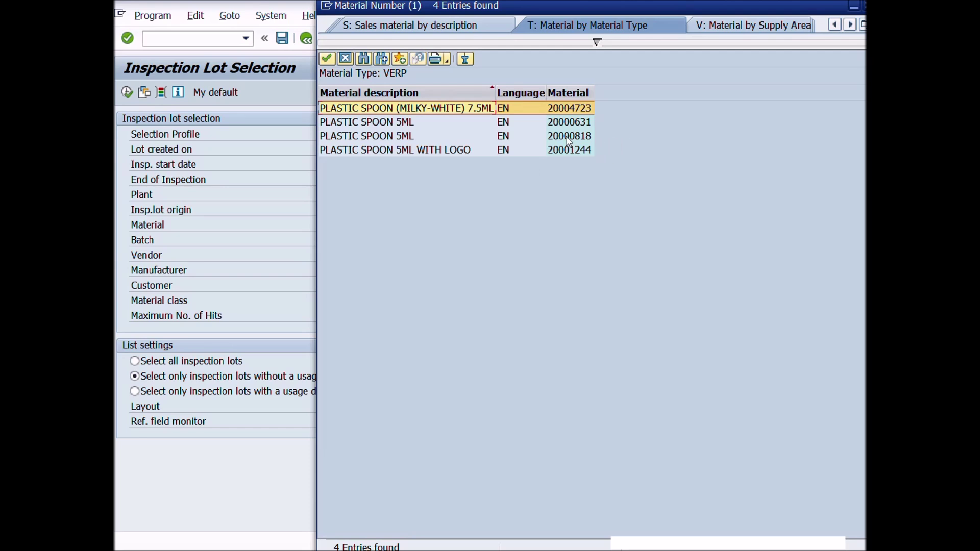
pyautogui.doubleClick(568, 122)
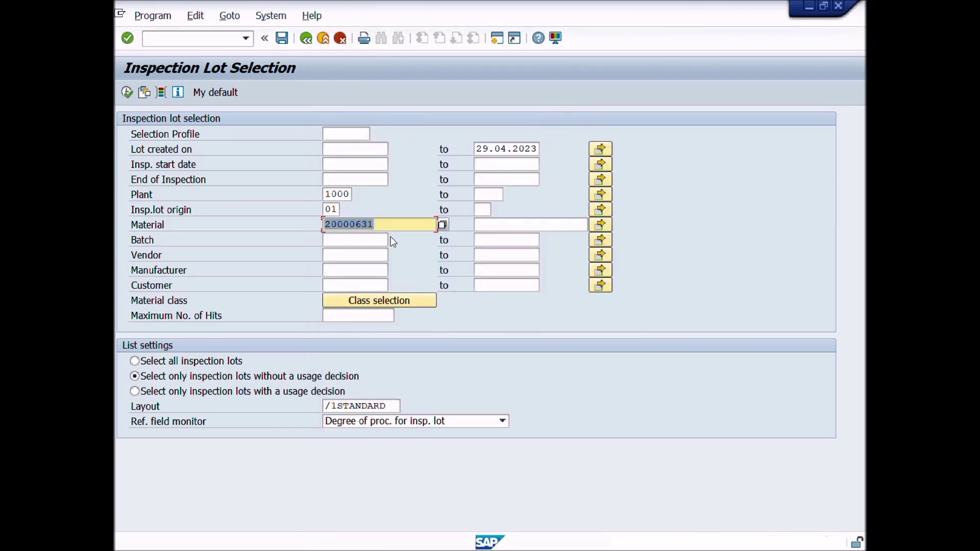
pyautogui.click(128, 93)
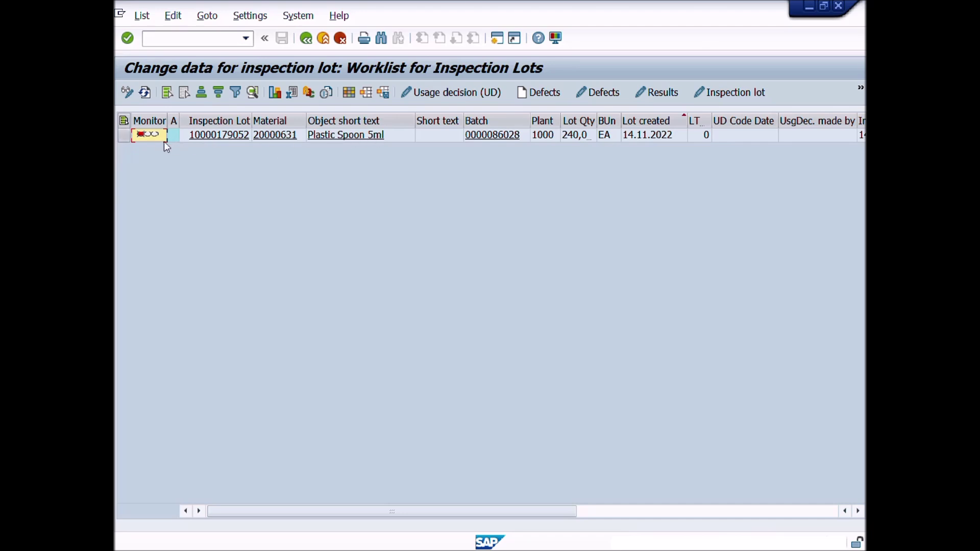
pyautogui.click(125, 136)
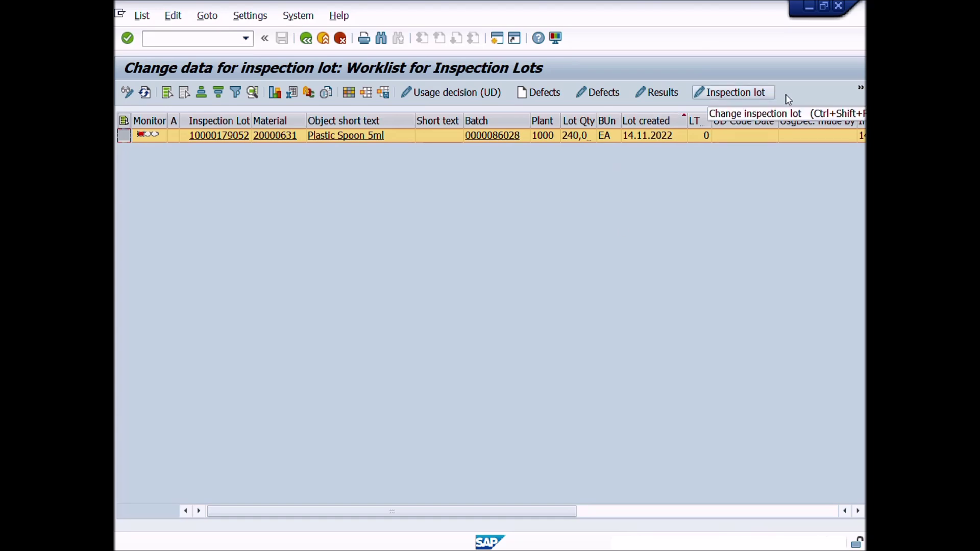
pyautogui.click(860, 89)
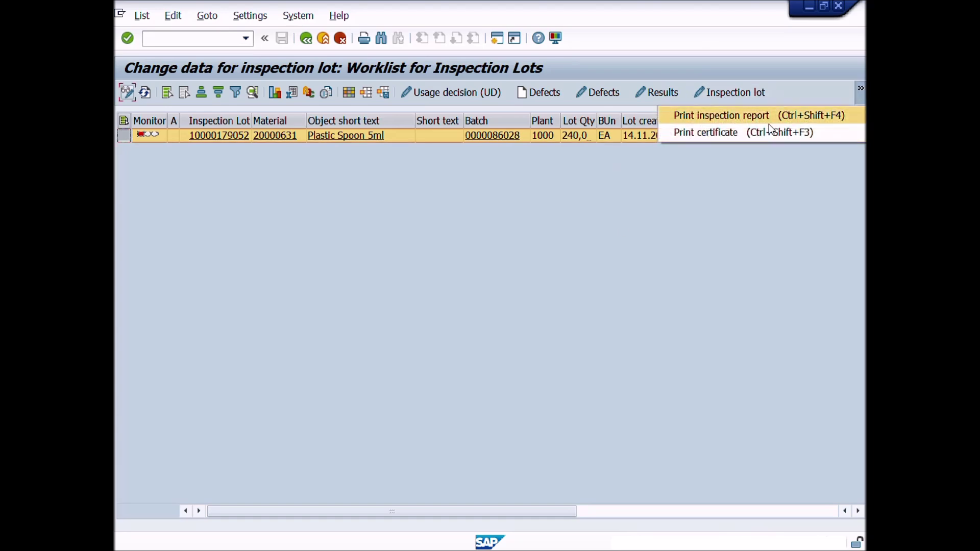
pyautogui.click(607, 201)
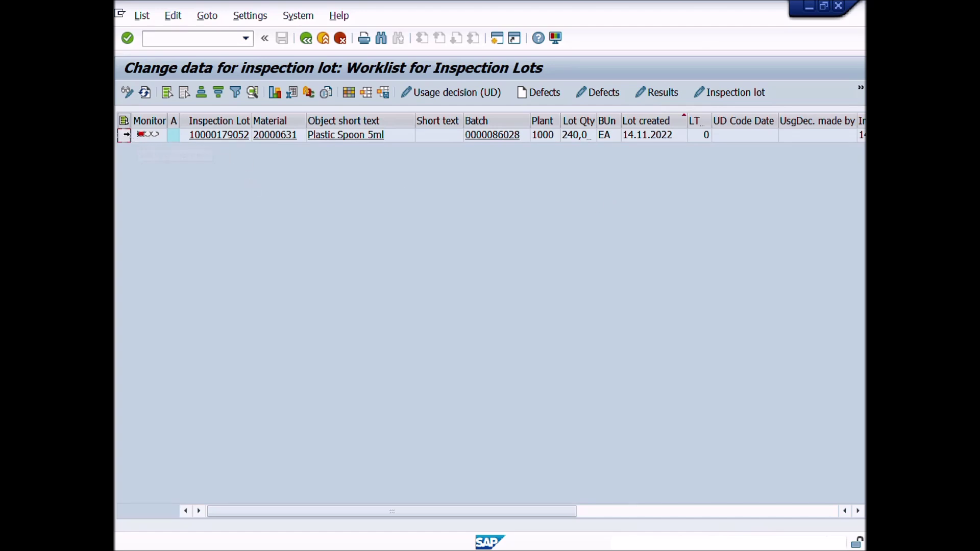
pyautogui.click(124, 135)
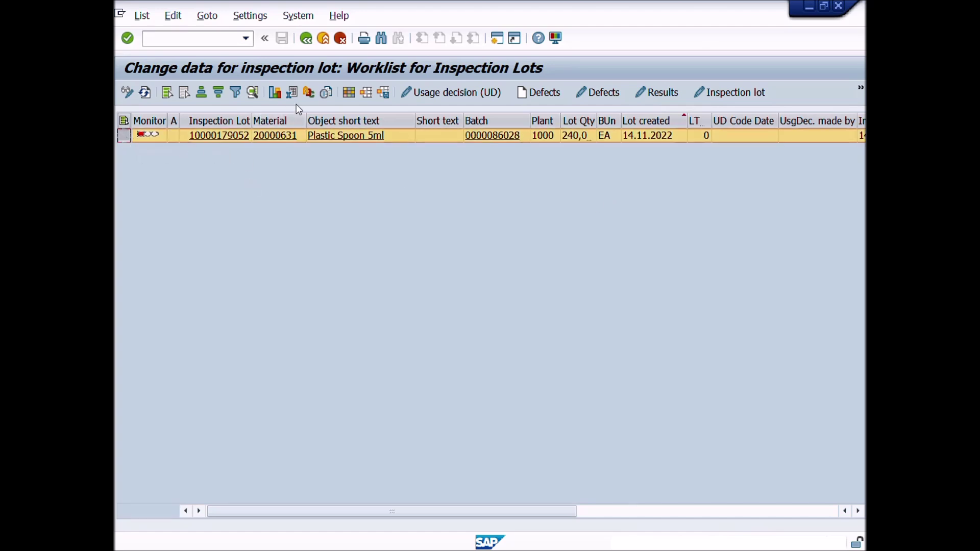
pyautogui.click(306, 37)
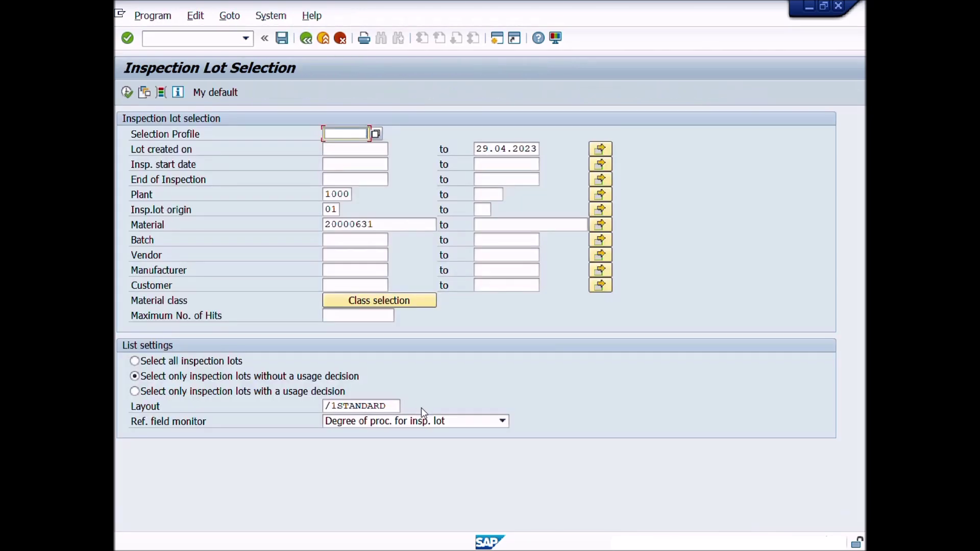
# Step: Try each List settings option, finishing on lots without a usage decision
pyautogui.click(209, 363)
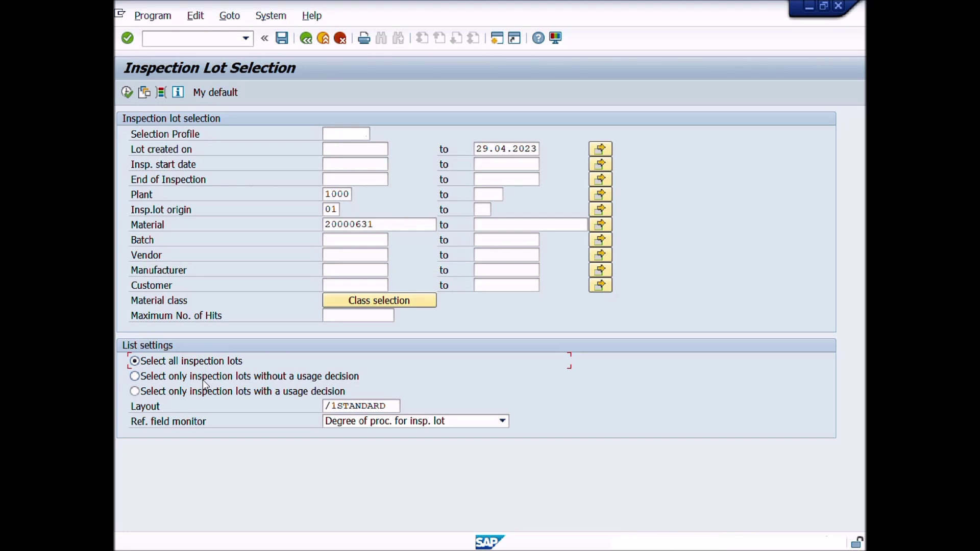
pyautogui.click(240, 391)
pyautogui.click(264, 378)
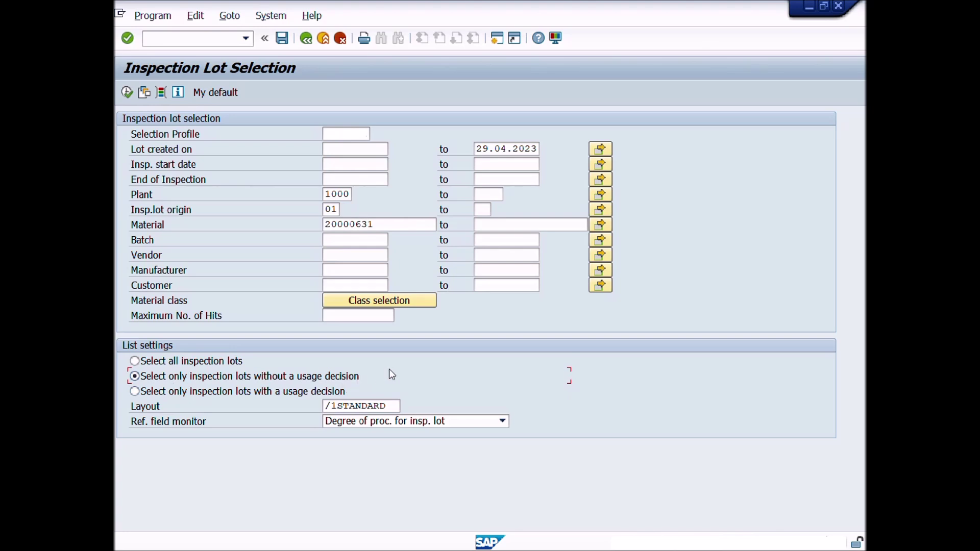